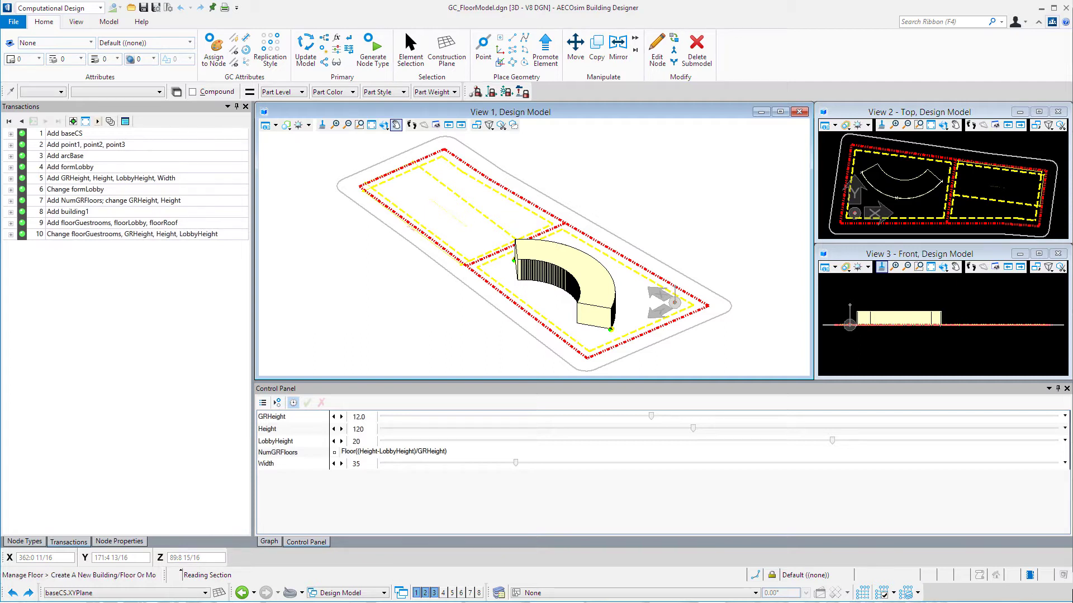
# - Show the node graph and place a new Arc node below the arcBase node
pyautogui.click(267, 541)
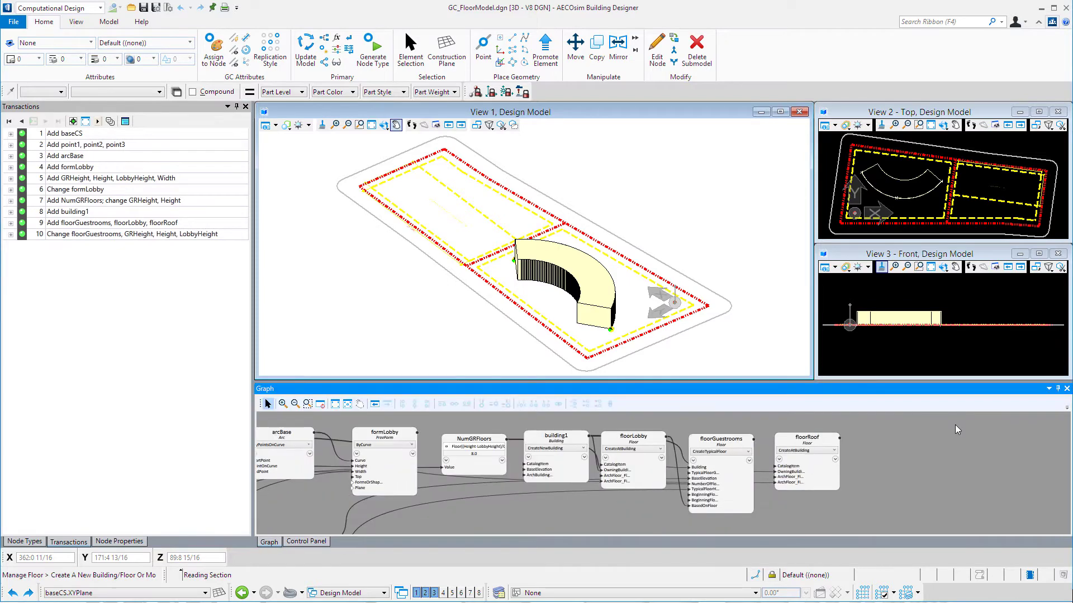
pyautogui.scroll(1, 401, 482)
pyautogui.scroll(1, 400, 482)
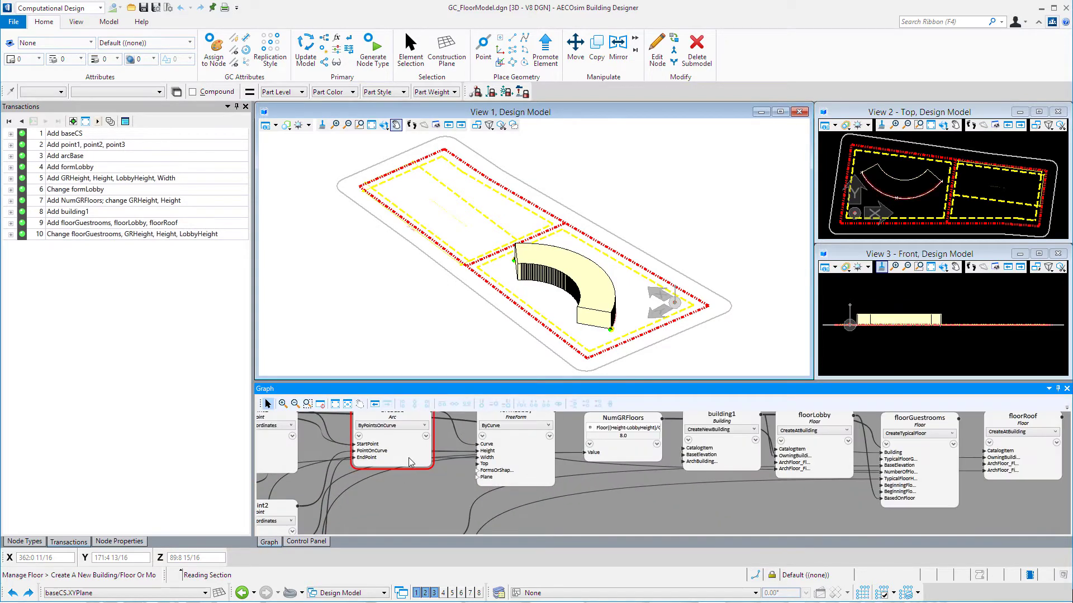
pyautogui.scroll(-1, 402, 479)
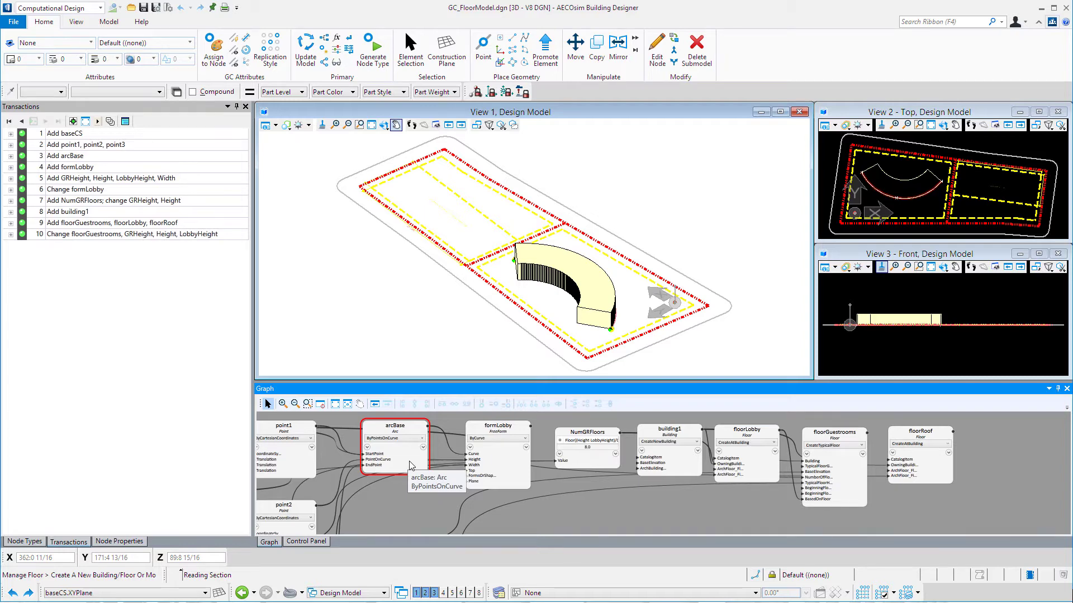
pyautogui.click(22, 541)
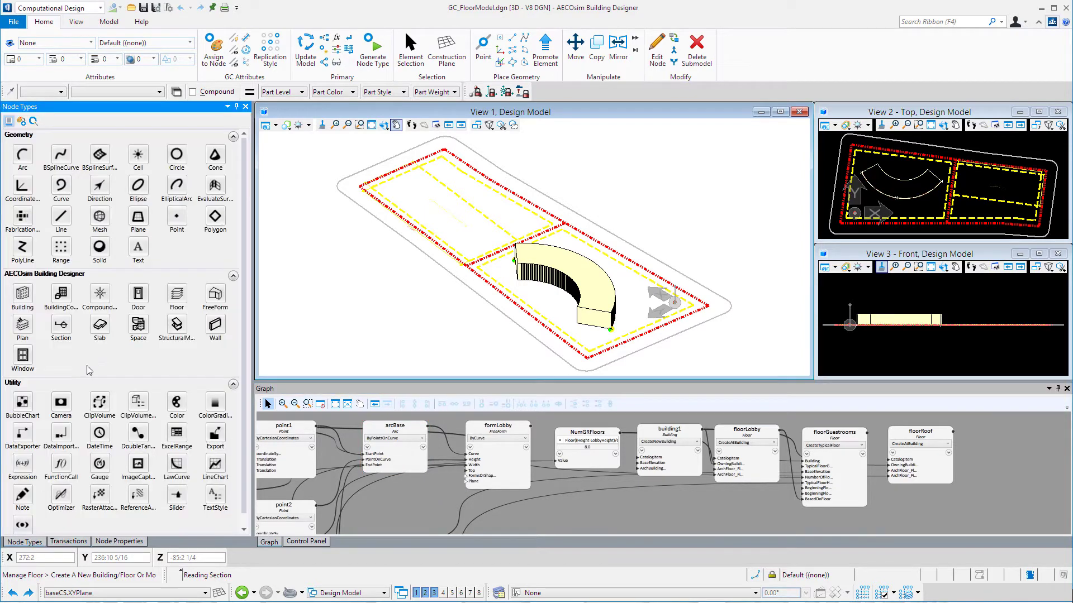
pyautogui.click(22, 155)
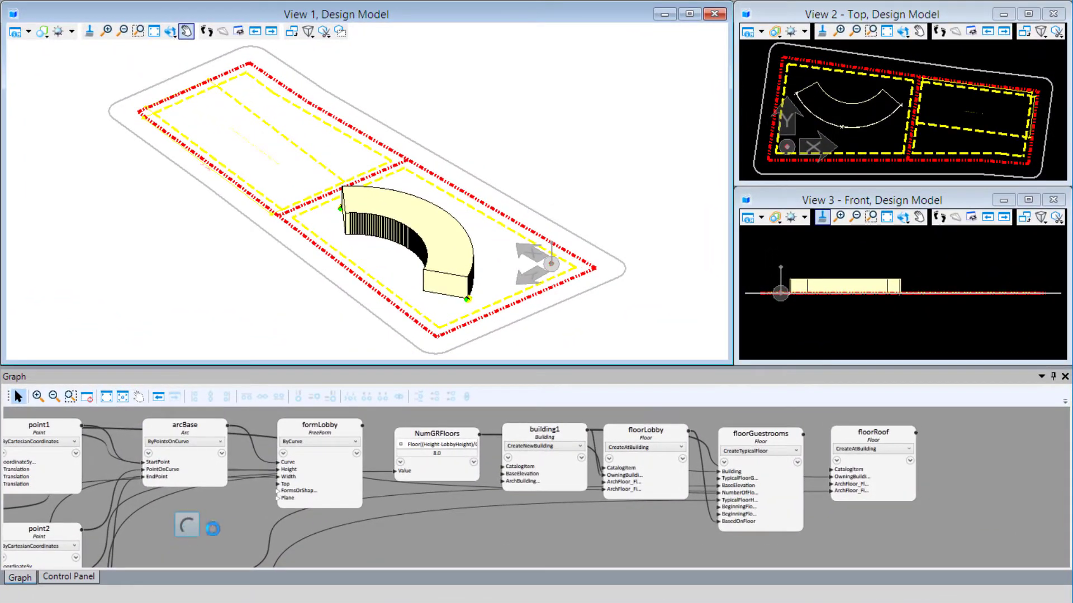
pyautogui.click(186, 525)
# - Rename the new Arc node as arcGR
pyautogui.scroll(4, 252, 514)
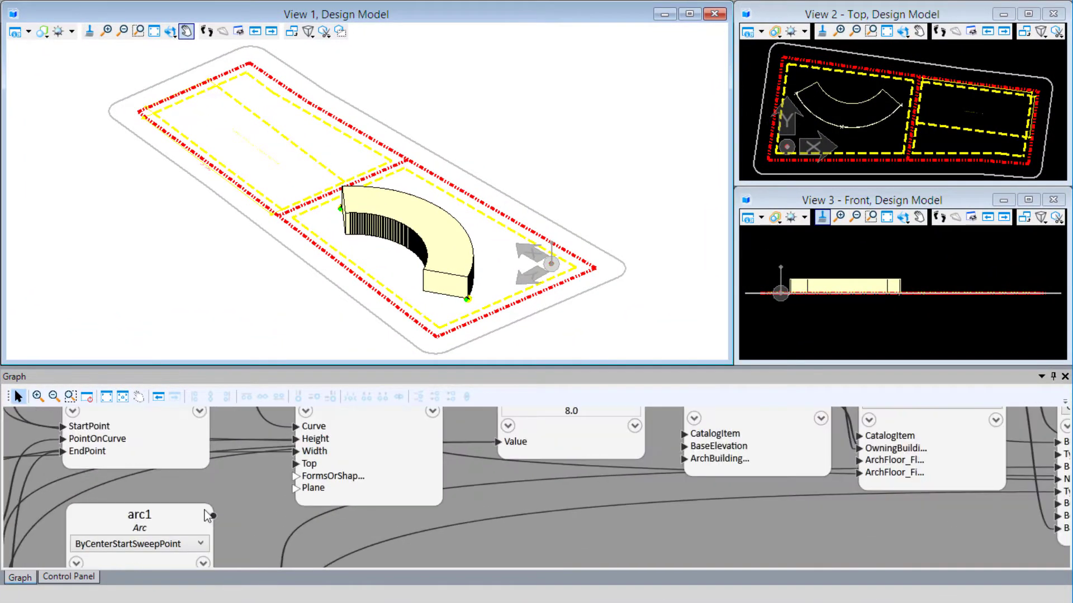
pyautogui.doubleClick(140, 517)
pyautogui.click(145, 520)
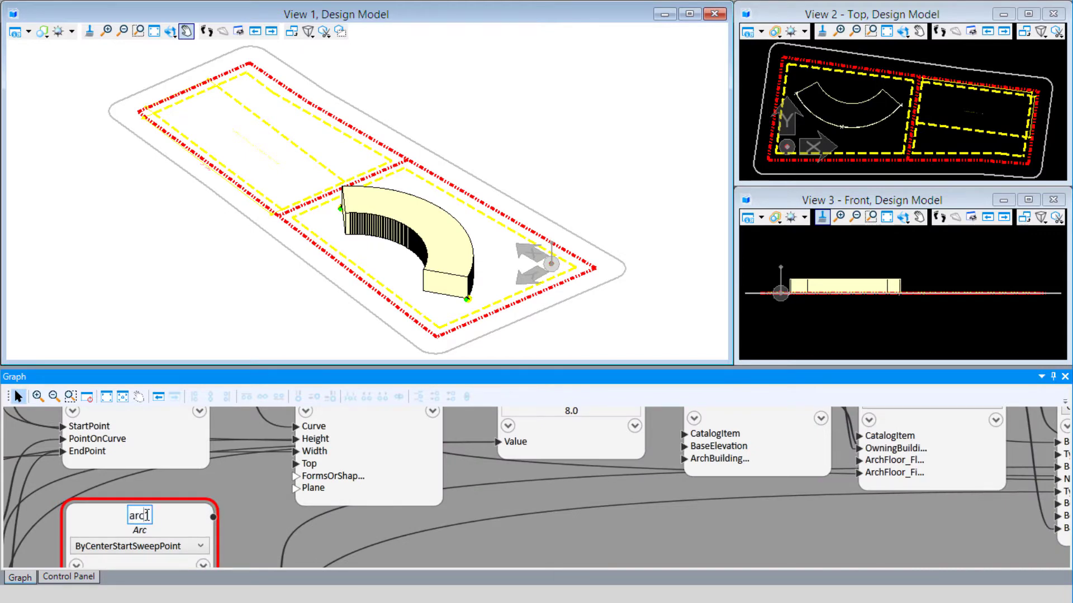
pyautogui.moveTo(144, 521); pyautogui.dragTo(155, 521)
pyautogui.write('GR')
pyautogui.click(235, 497)
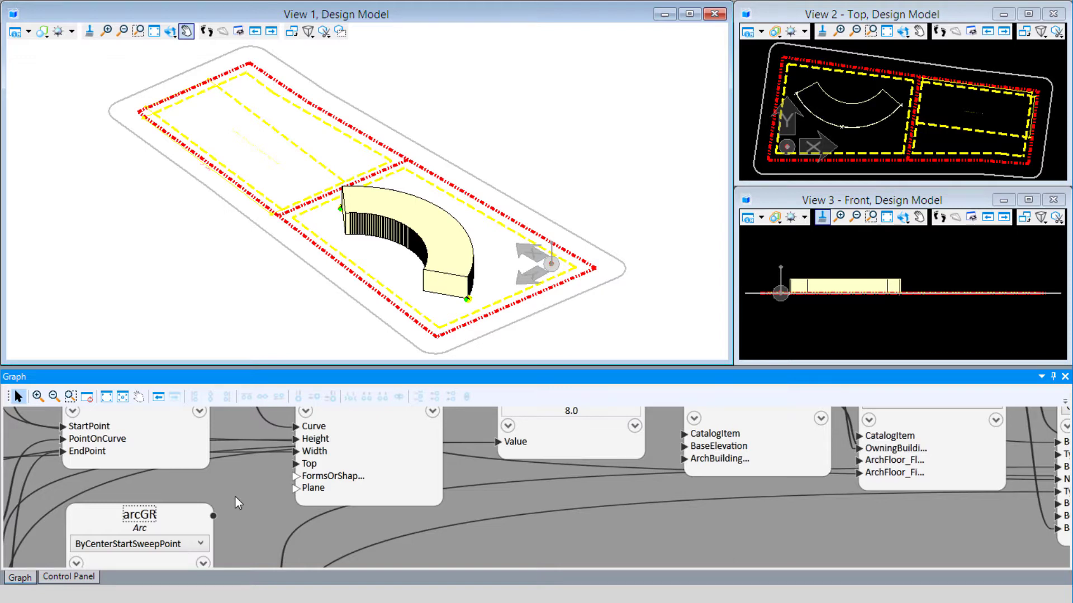
# - Set the arcGR node's technique to CopyTransformGeometricContents
pyautogui.scroll(-4, 265, 481)
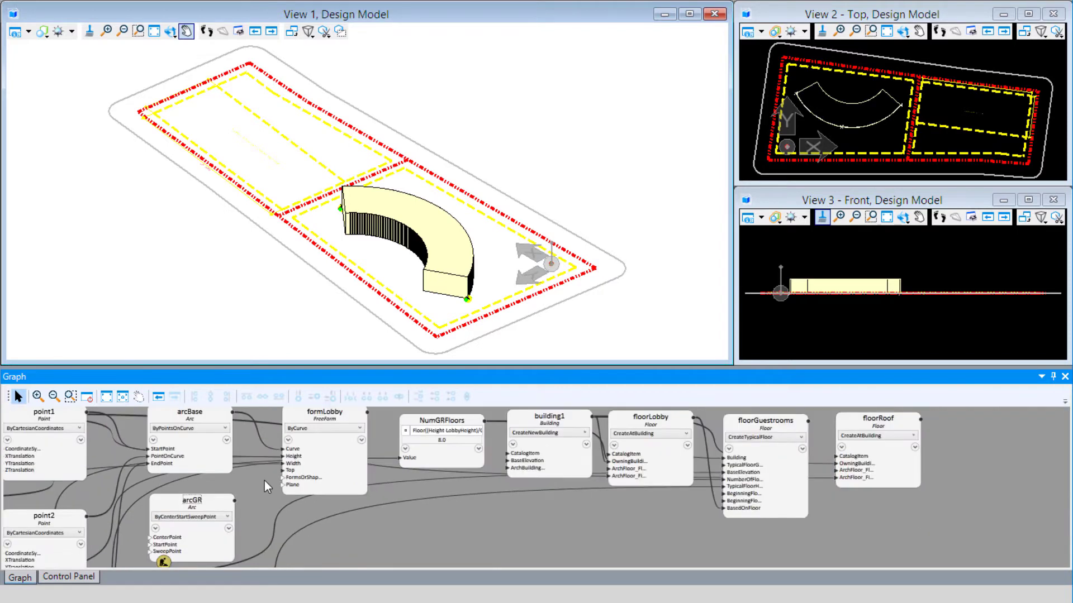
pyautogui.scroll(3, 139, 511)
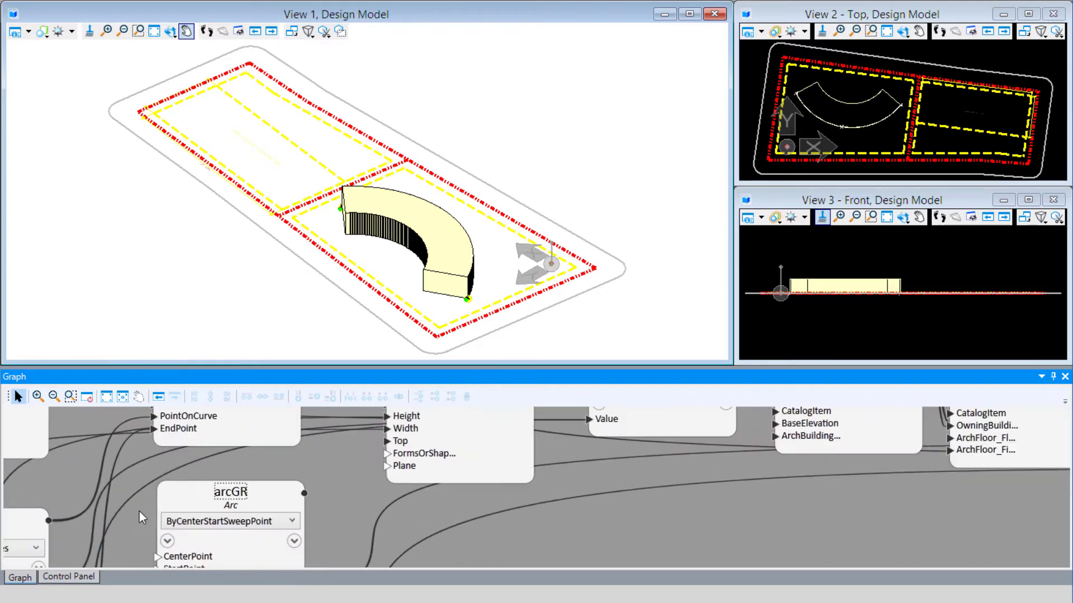
pyautogui.click(261, 525)
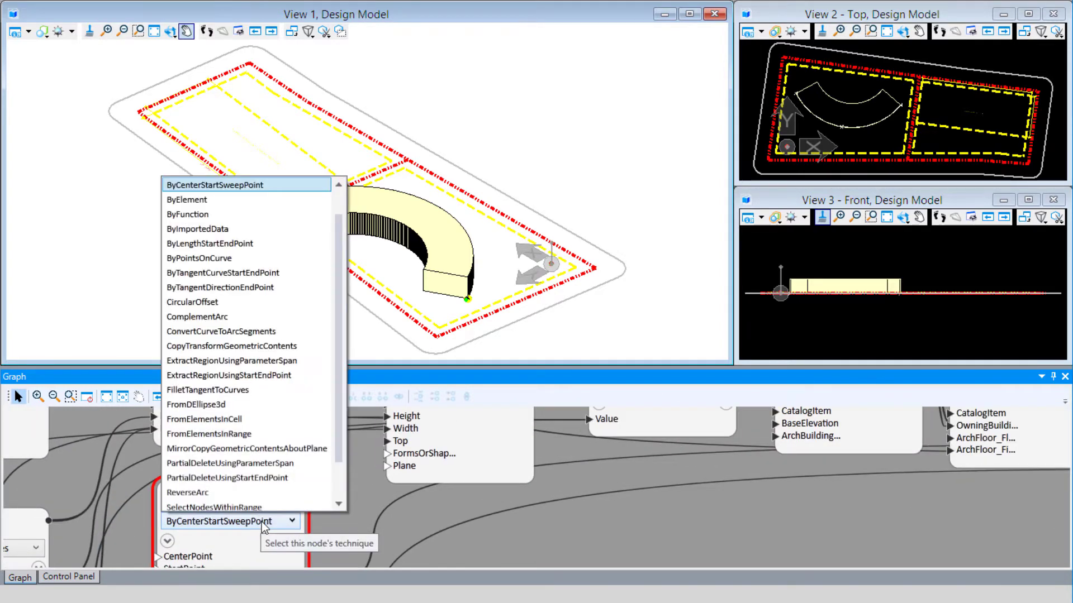
pyautogui.scroll(-1, 329, 498)
pyautogui.moveTo(341, 448); pyautogui.dragTo(340, 417)
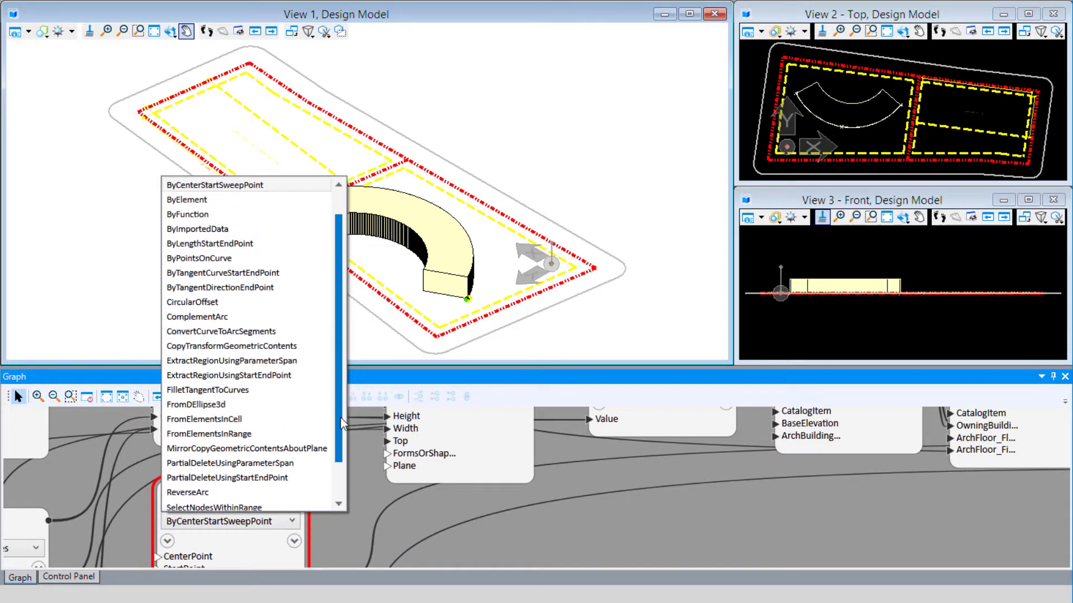
pyautogui.click(284, 346)
pyautogui.scroll(-3, 339, 471)
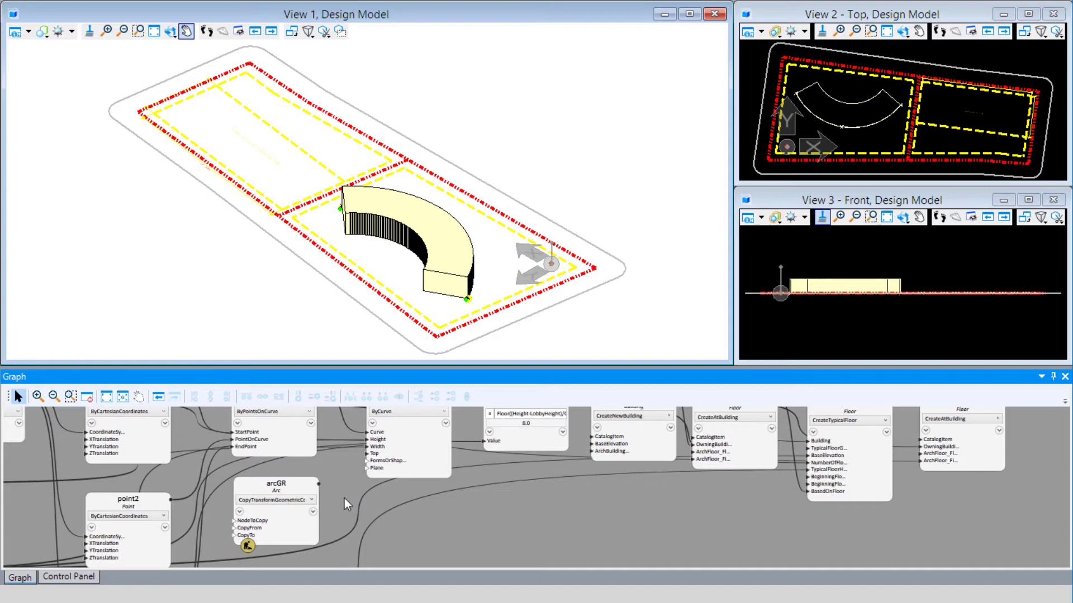
# - Wire the arcBase node's output to the NodeToCopy input of arcGR
pyautogui.moveTo(252, 521); pyautogui.dragTo(419, 546)
pyautogui.scroll(-1, 420, 547)
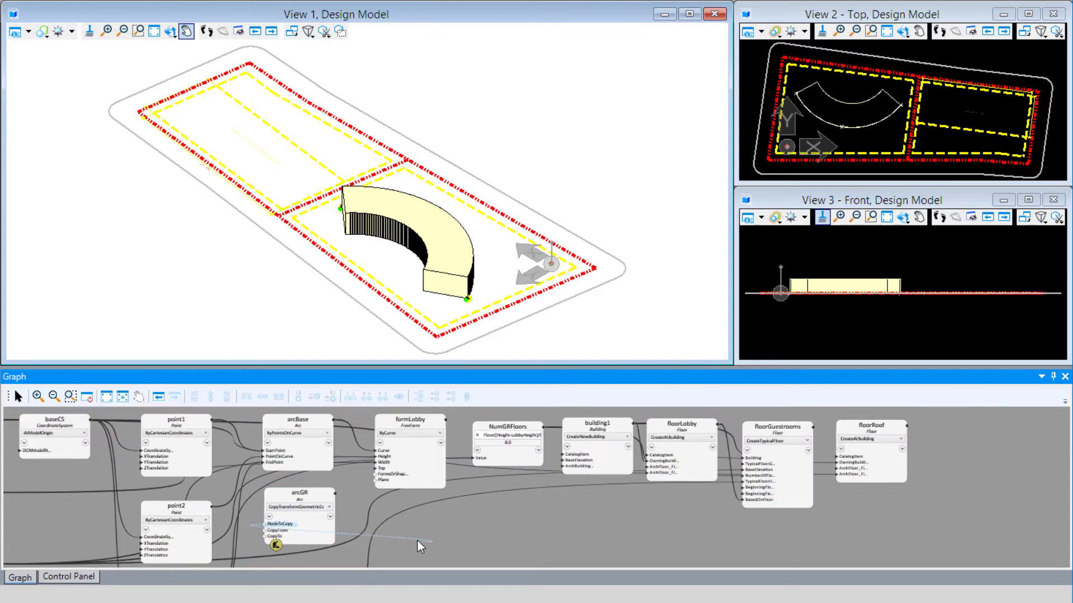
pyautogui.click(329, 426)
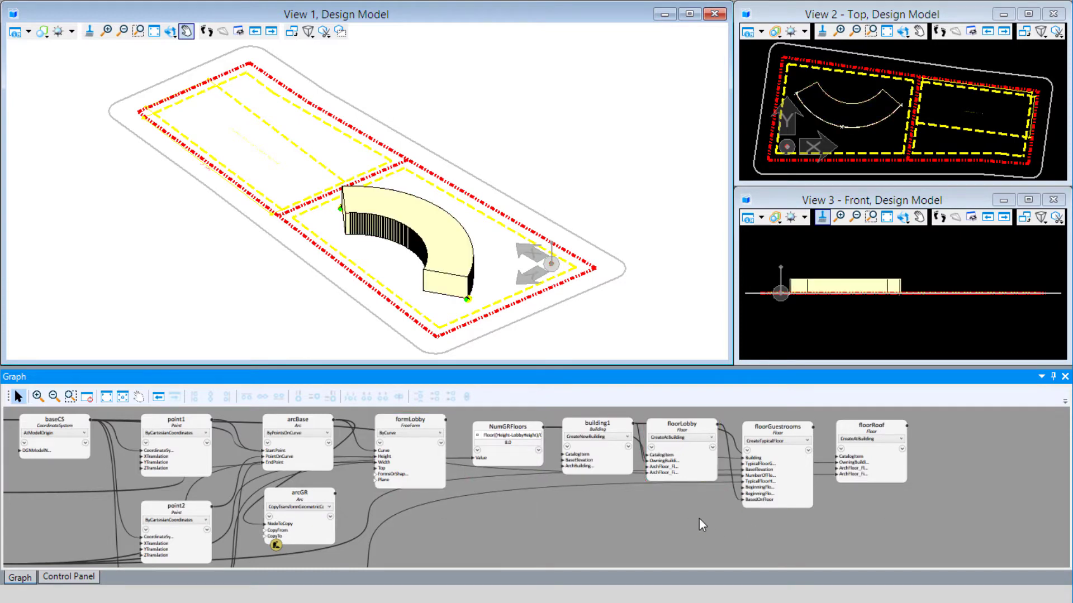
# - Expose the FloorCoordinateSystem output on floorLobby and wire it to the CopyFrom input of arcGR
pyautogui.click(712, 447)
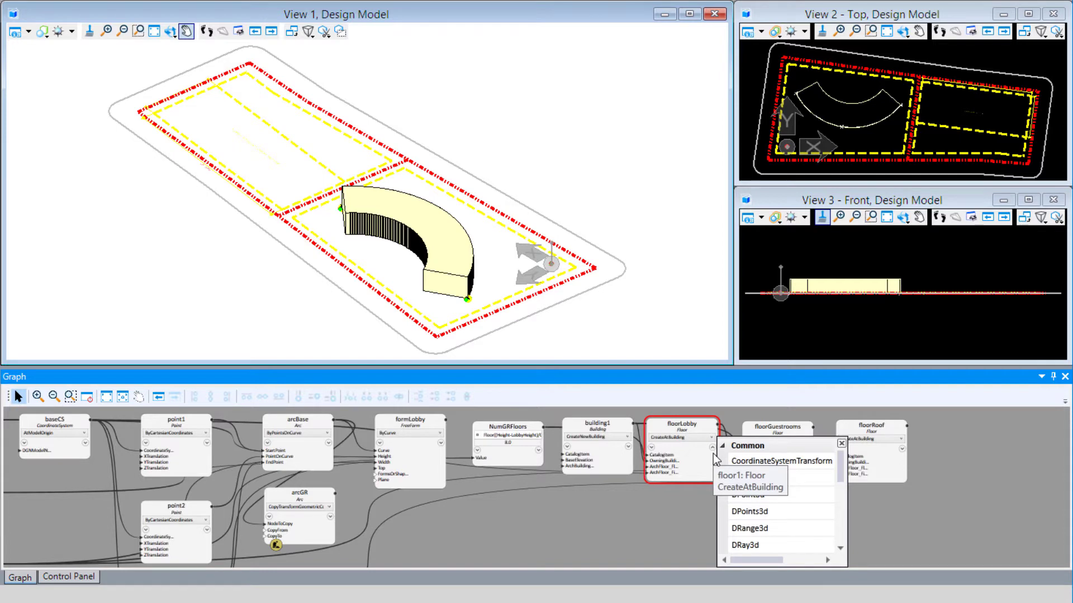
pyautogui.moveTo(841, 468); pyautogui.dragTo(837, 484)
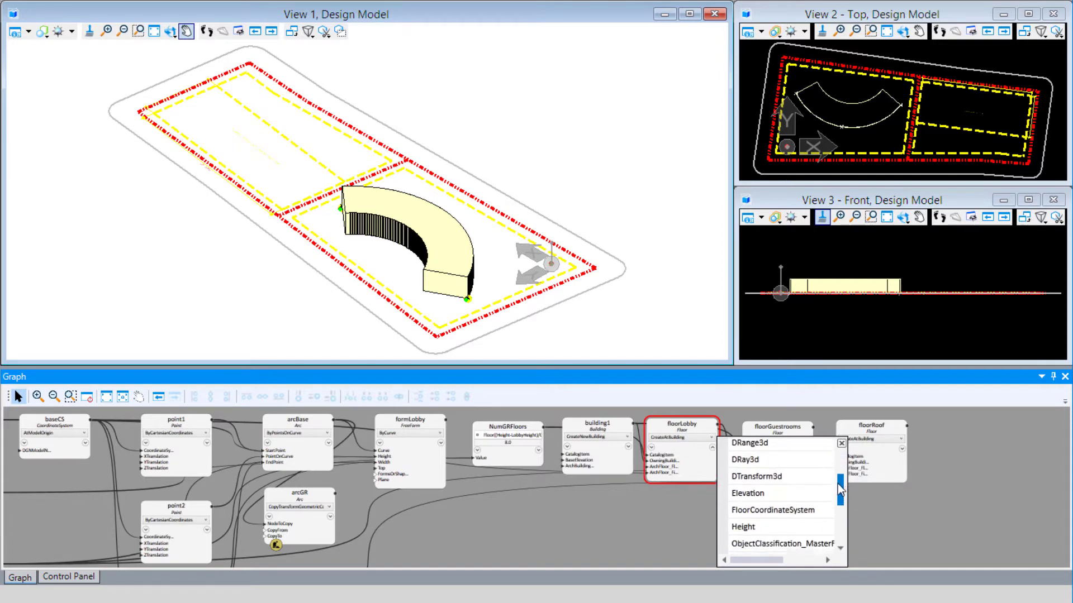
pyautogui.click(797, 511)
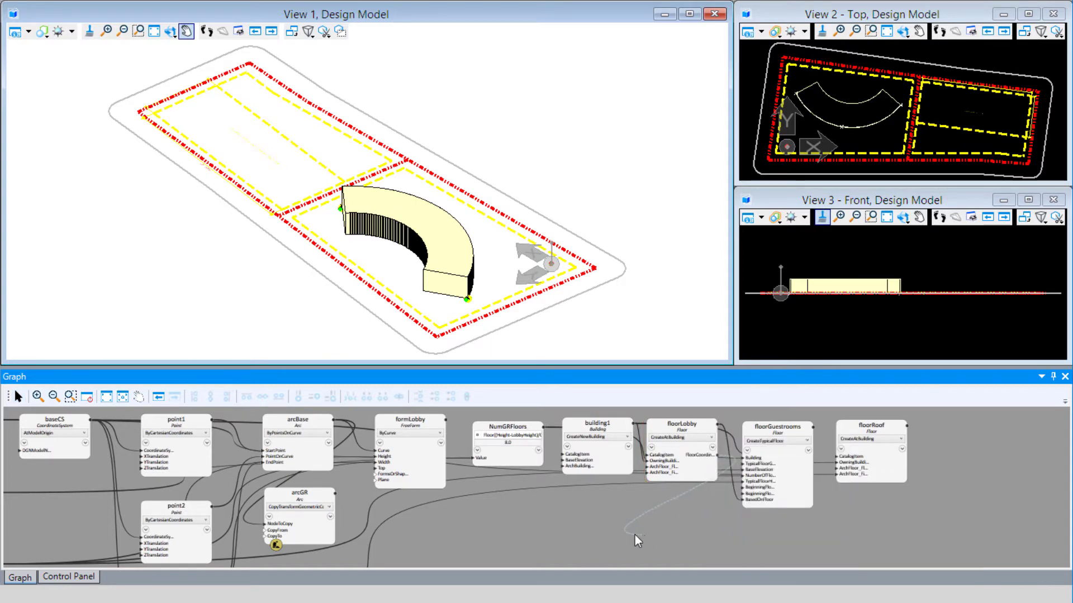
pyautogui.click(261, 531)
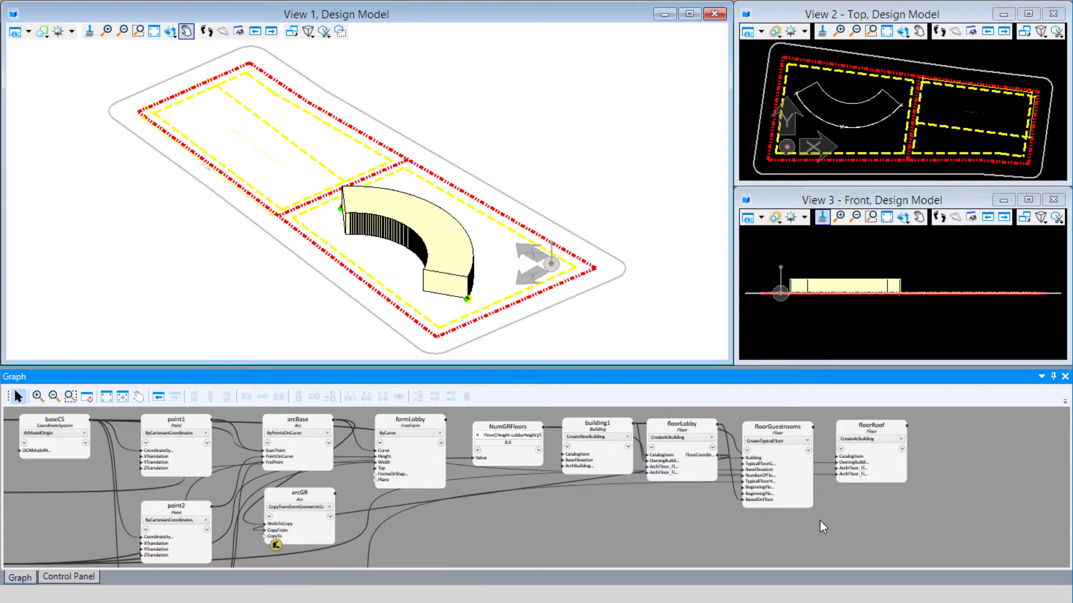
# - Expose the FloorCoordinateSystem output on floorGuestrooms and wire it to the CopyTo input of arcGR
pyautogui.click(809, 444)
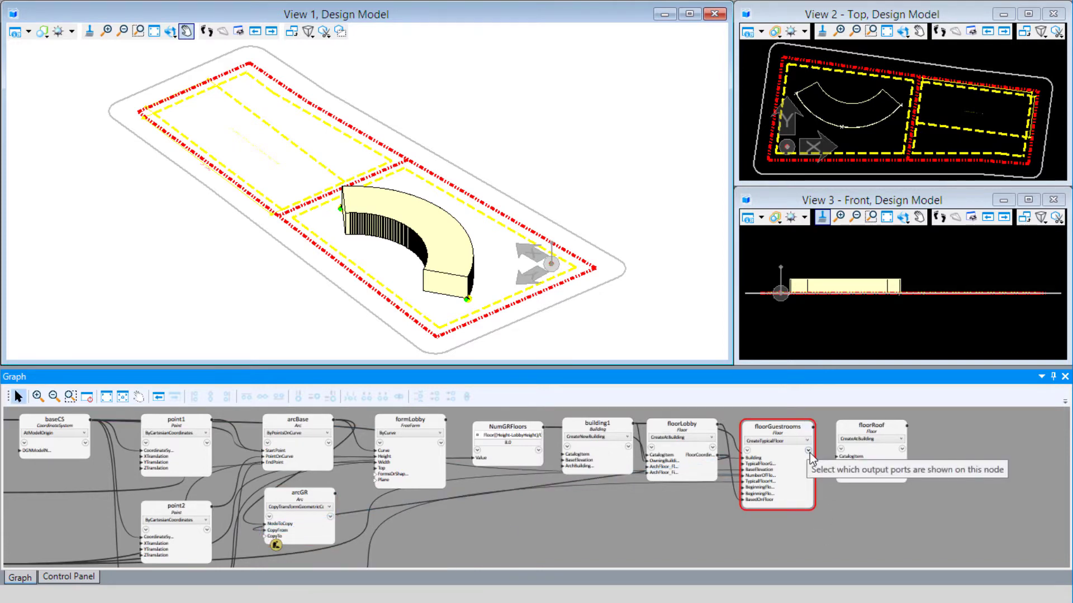
pyautogui.click(809, 452)
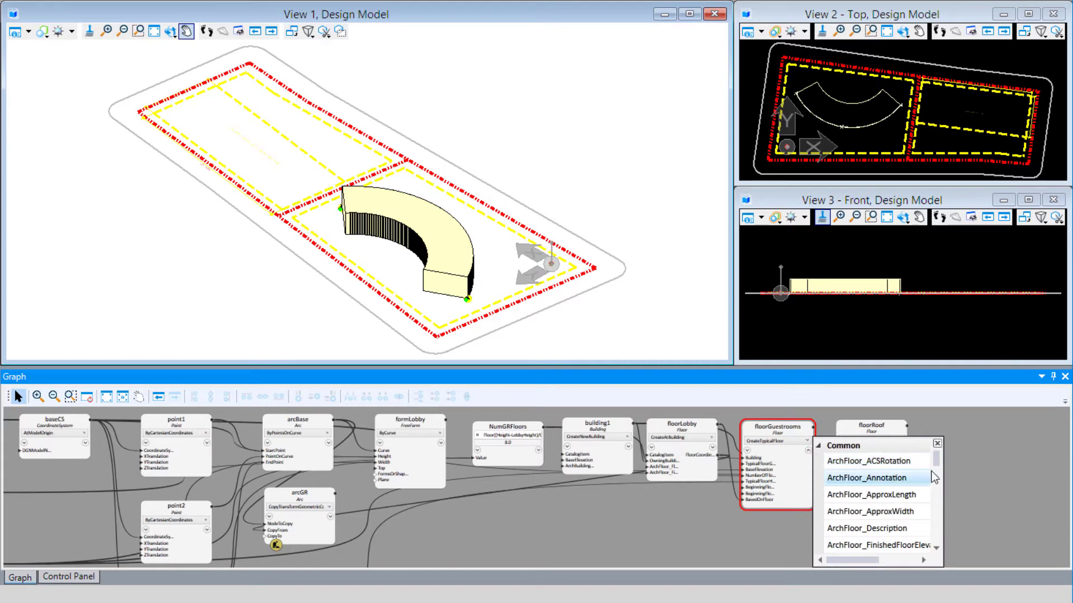
pyautogui.moveTo(935, 460); pyautogui.dragTo(935, 501)
pyautogui.click(905, 505)
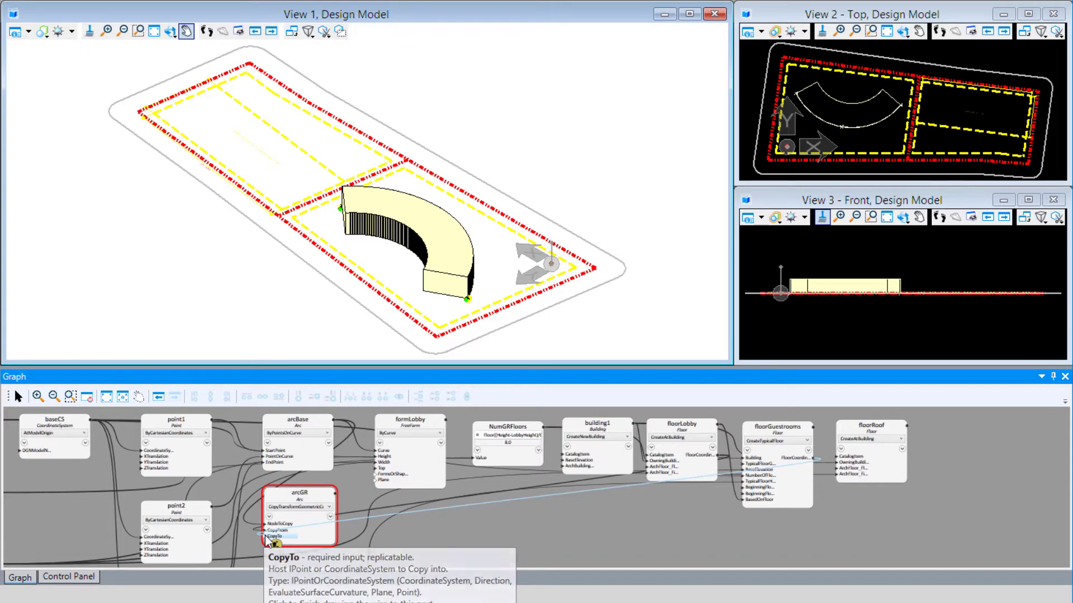
pyautogui.click(266, 535)
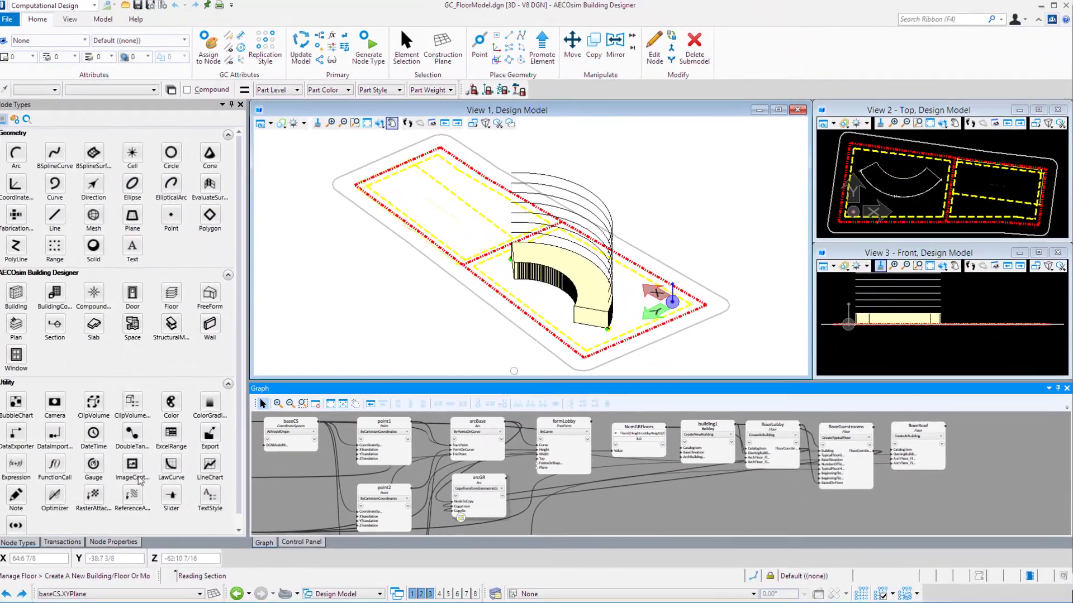
pyautogui.click(62, 542)
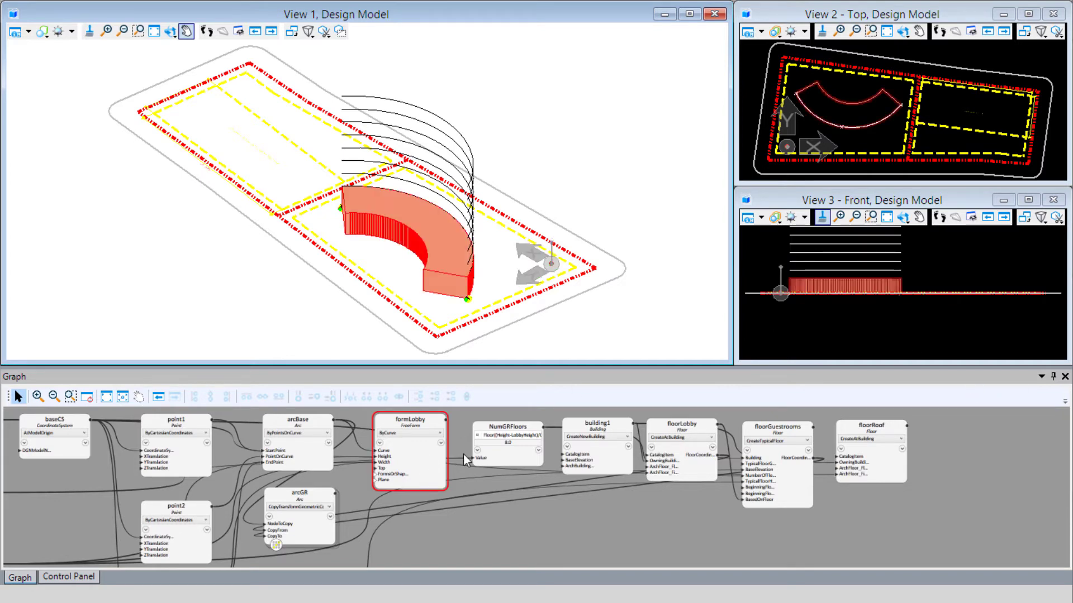
# - Copy the formLobby node and paste the duplicate into the empty graph area beside arcGR
pyautogui.rightClick(430, 464)
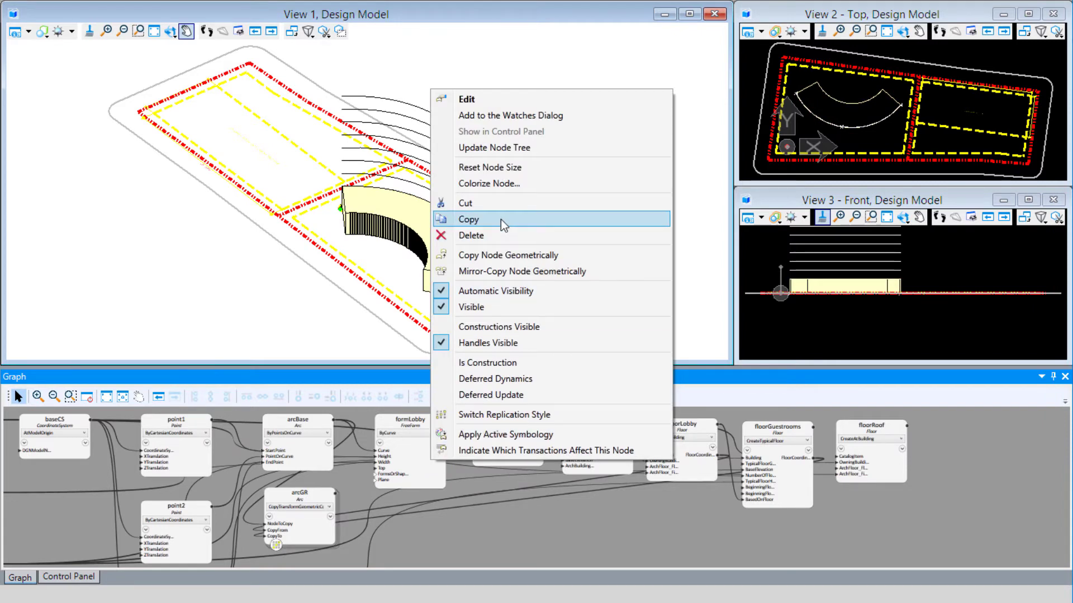
pyautogui.click(501, 219)
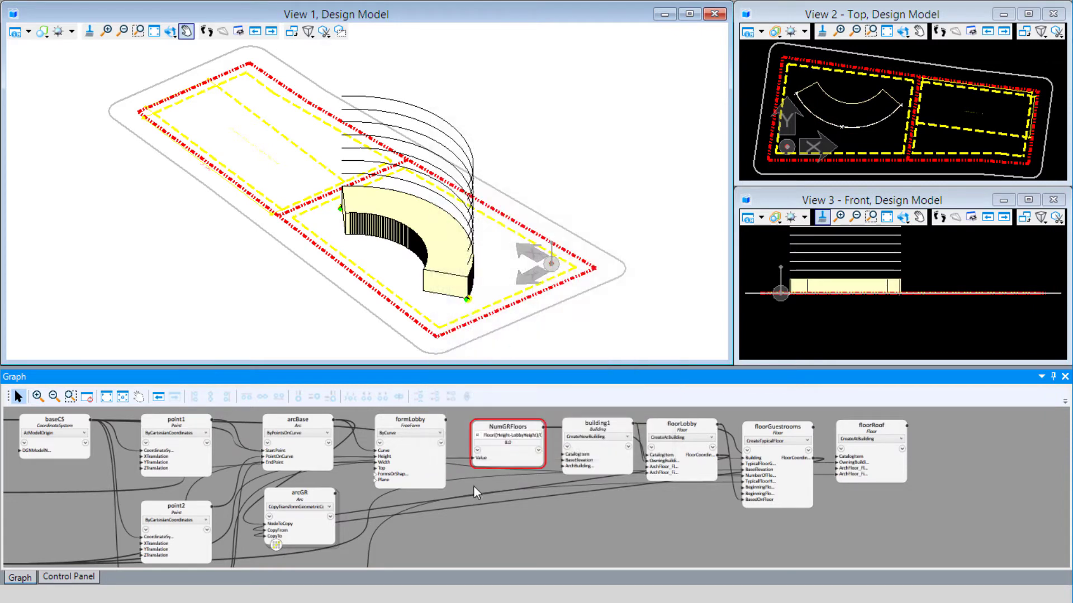
pyautogui.rightClick(411, 531)
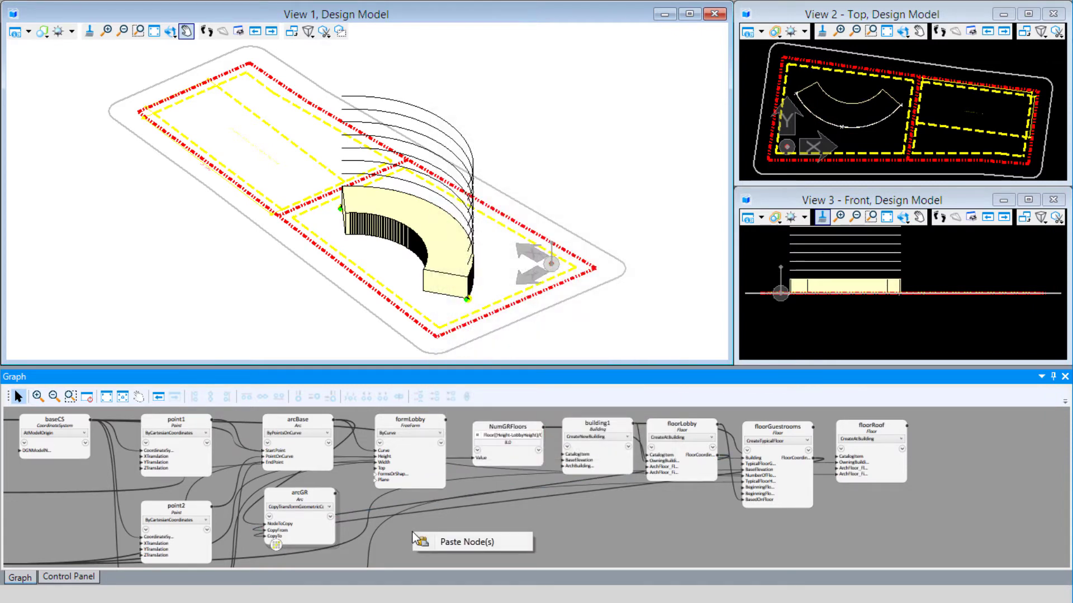
pyautogui.click(455, 542)
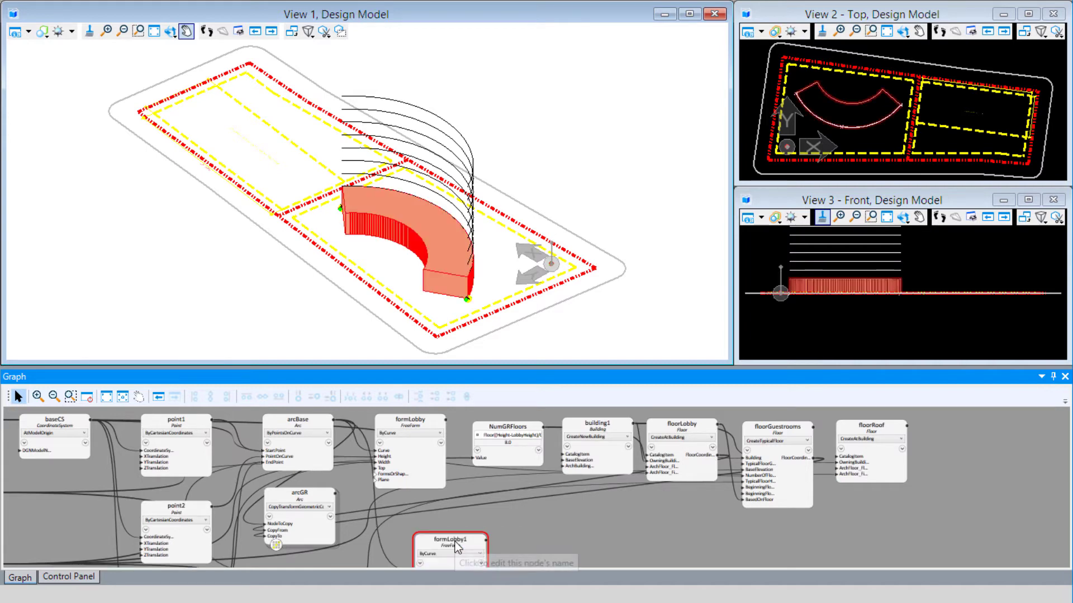
# - Rename the pasted FreeForm node as formGR
pyautogui.click(476, 517)
pyautogui.scroll(3, 461, 520)
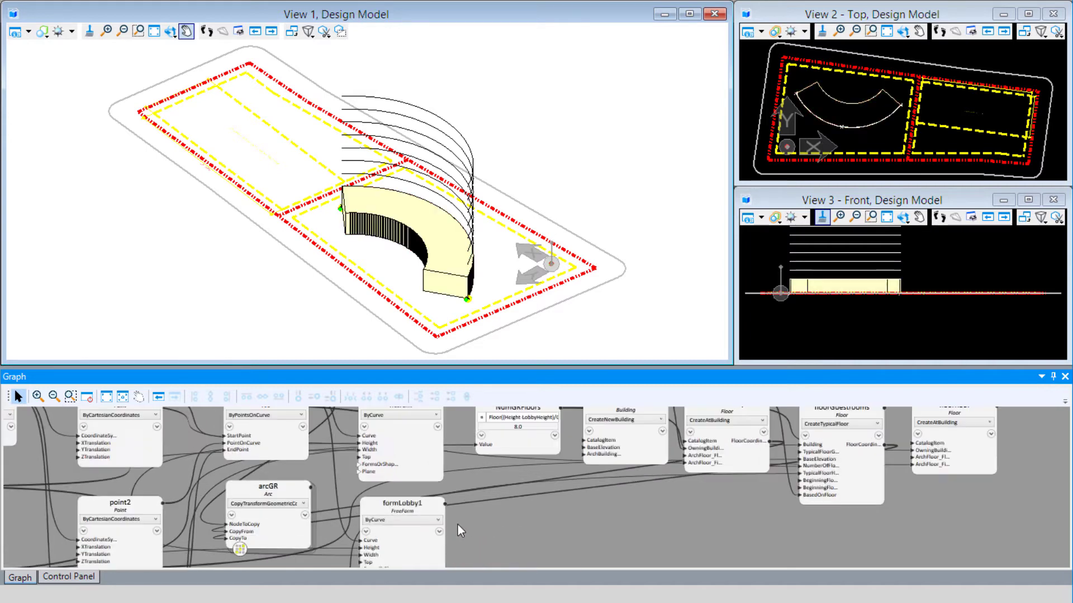
pyautogui.click(399, 505)
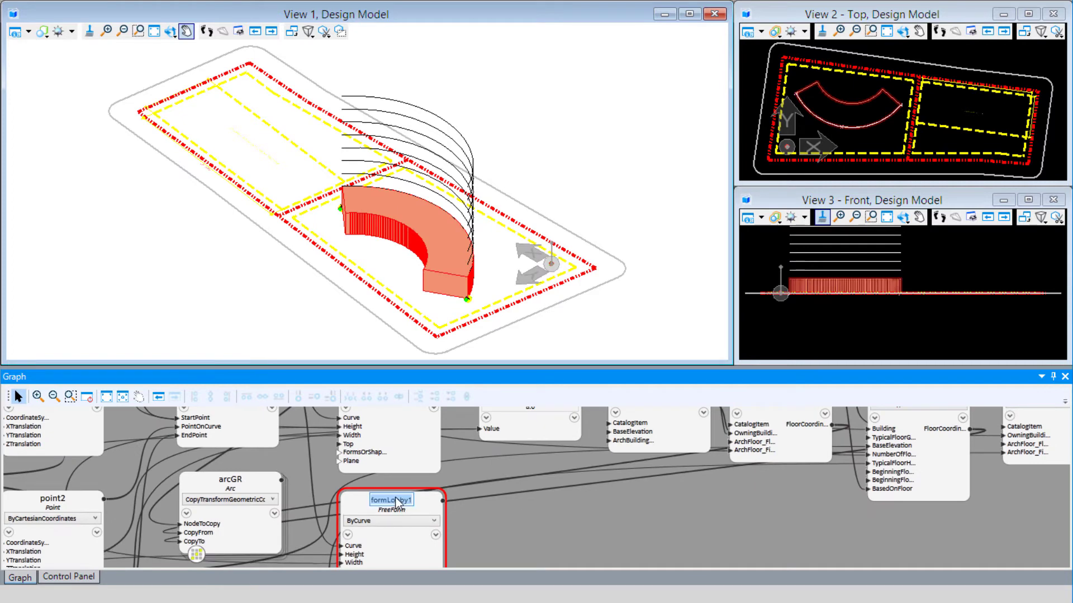
pyautogui.click(391, 499)
pyautogui.moveTo(389, 500); pyautogui.dragTo(417, 505)
pyautogui.write('GR')
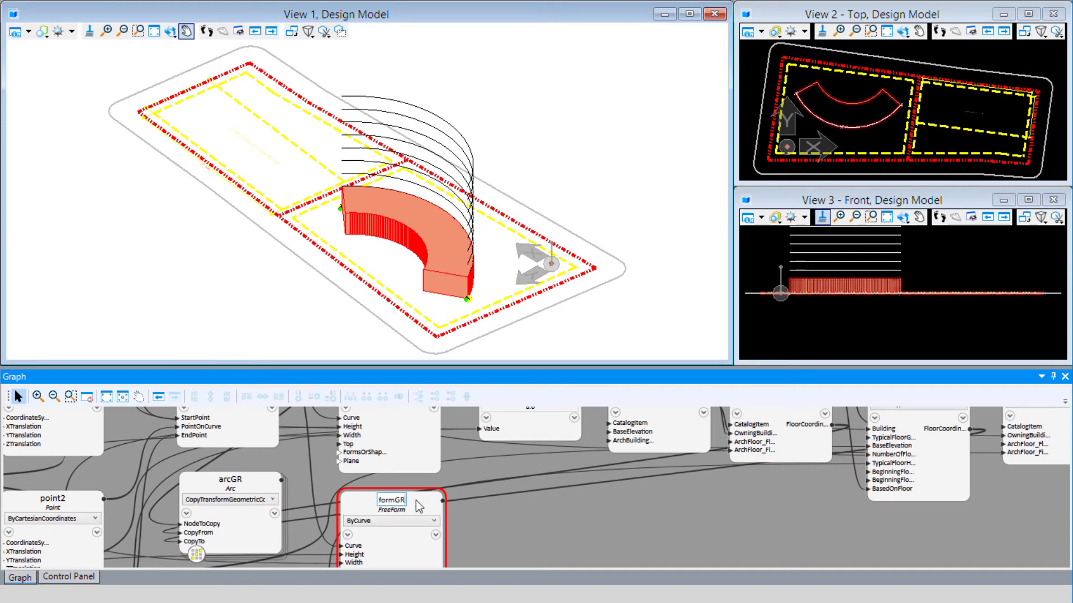
pyautogui.press('Return')
# - Disconnect the formGR Curve wire from arcBase and reconnect it to arcGR
pyautogui.click(320, 470)
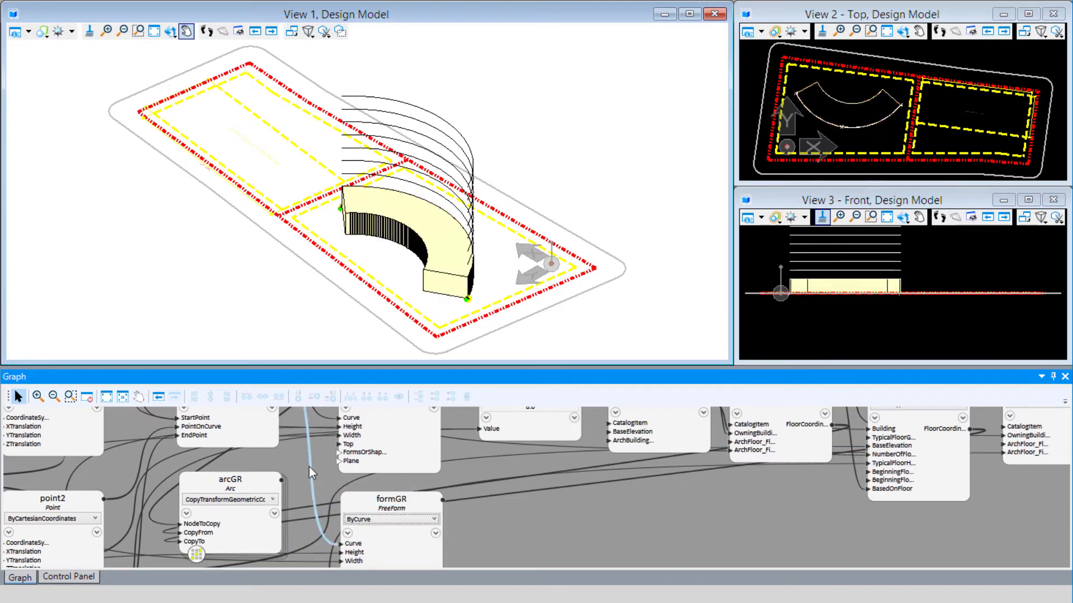
pyautogui.rightClick(309, 467)
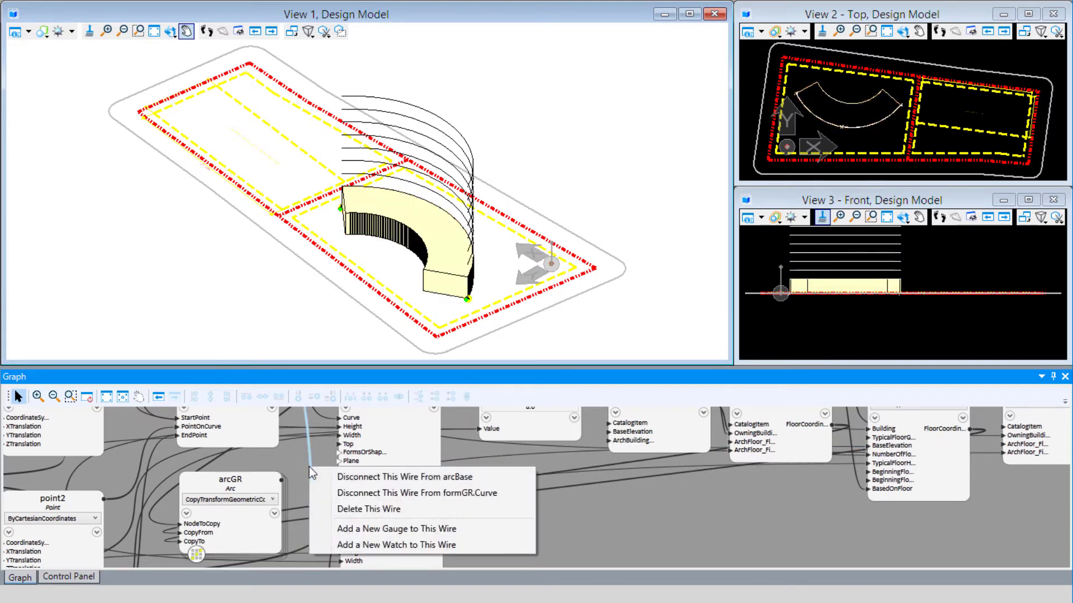
pyautogui.click(356, 481)
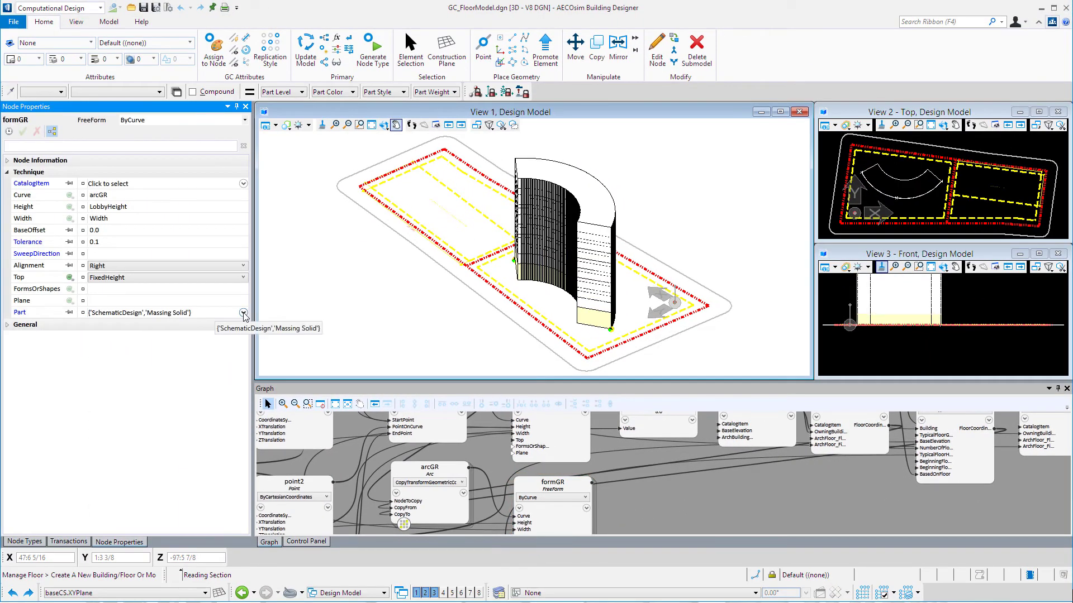
# - Set the Part of formGR to 'Massing Semi-Transparent' from the 'SchematicDesign' family
pyautogui.click(243, 313)
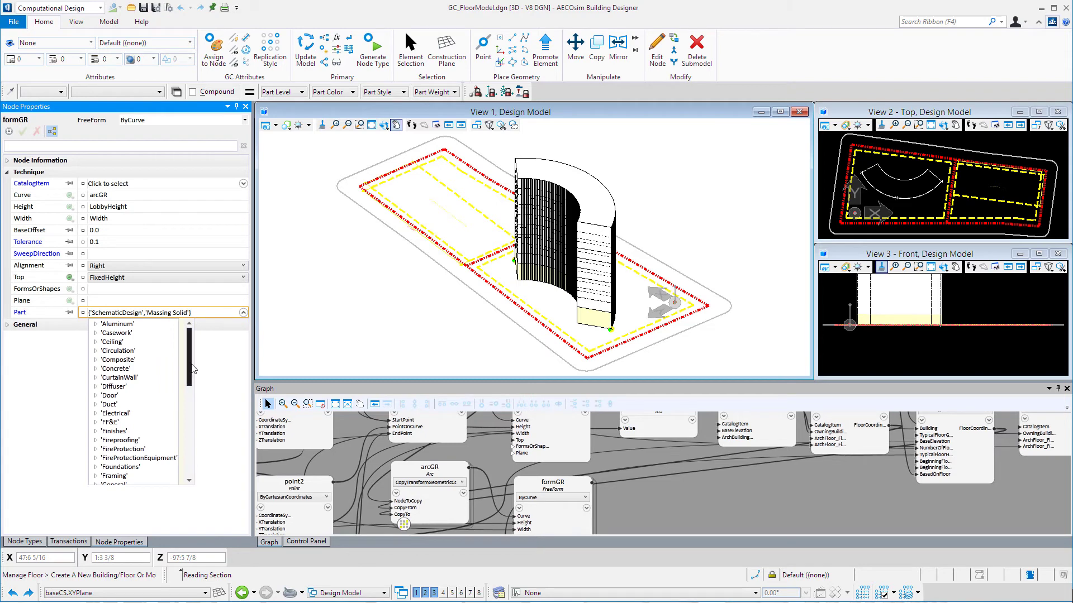
pyautogui.moveTo(191, 369); pyautogui.dragTo(189, 462)
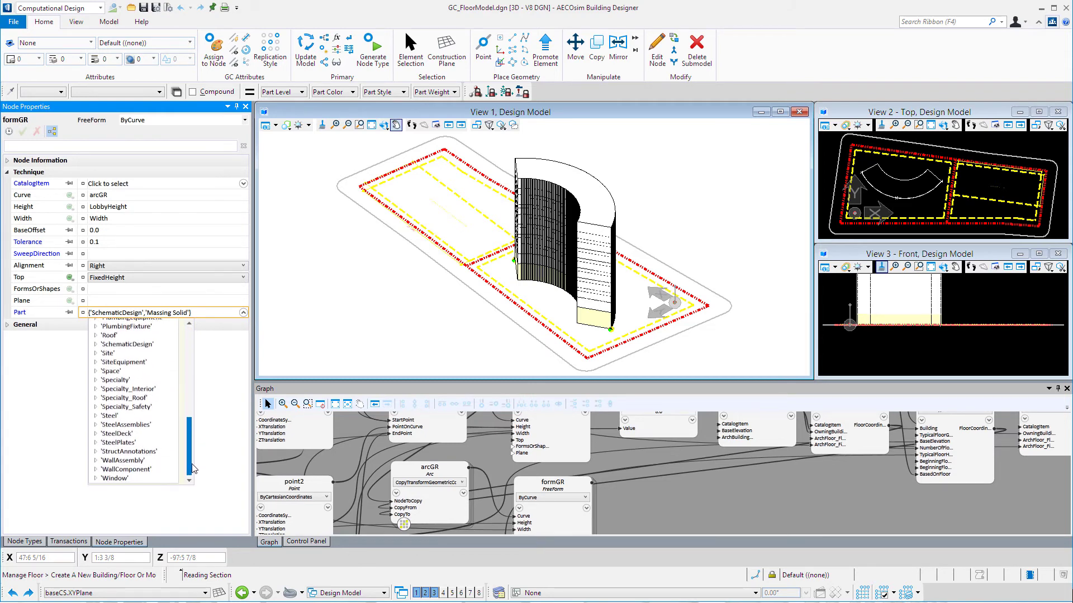
pyautogui.click(96, 344)
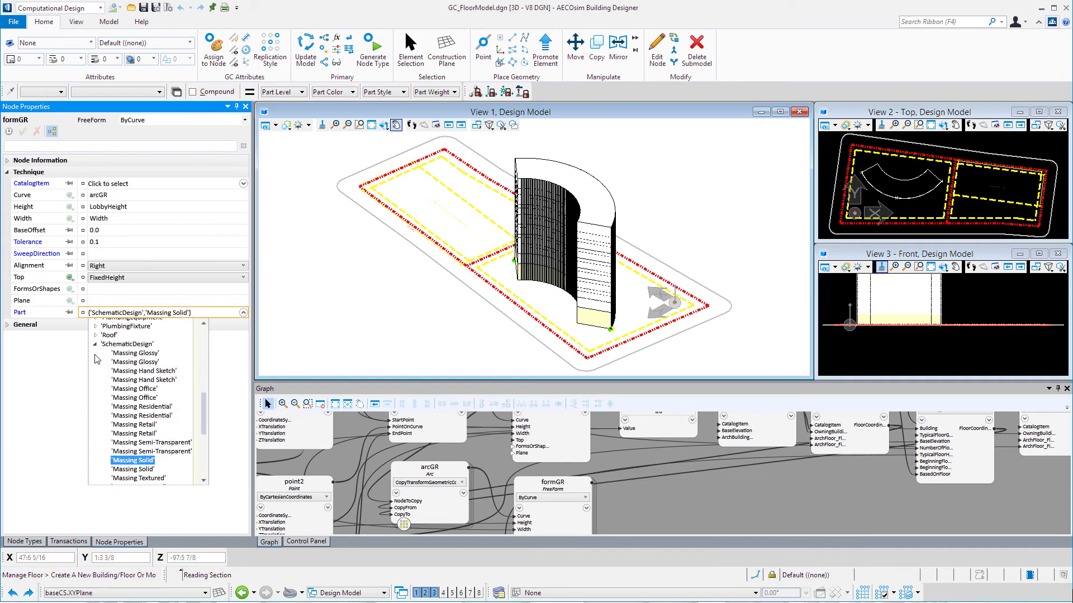
pyautogui.click(126, 444)
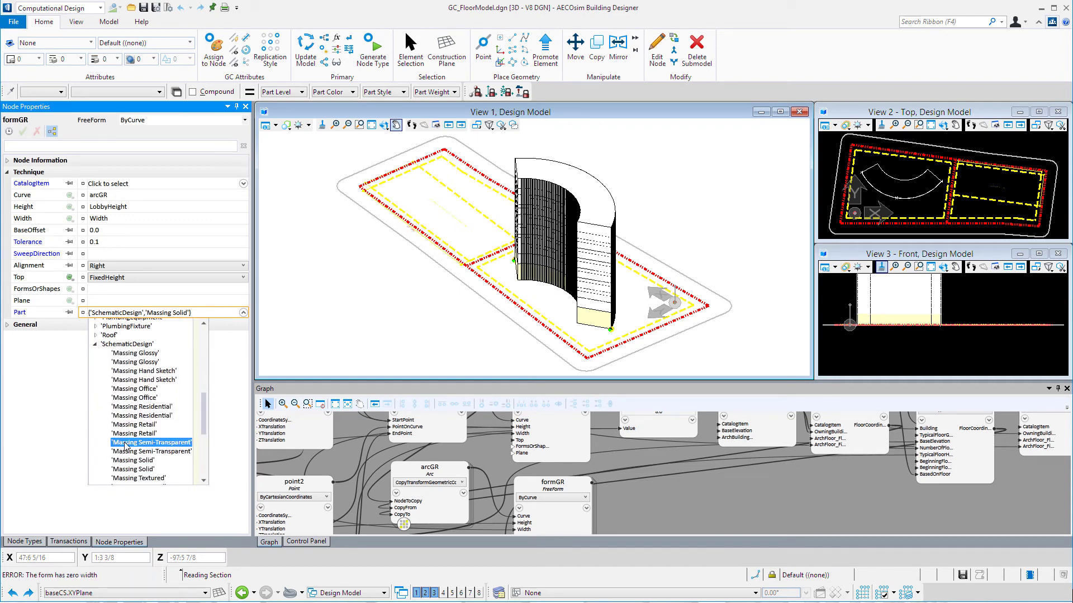
pyautogui.click(125, 445)
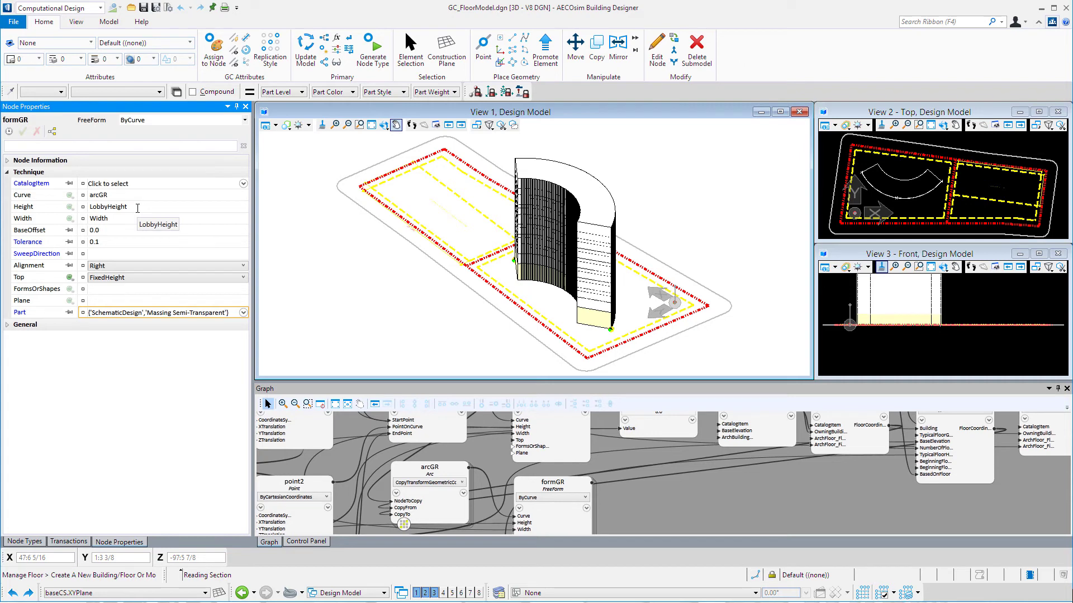
# - Replace the Height input of formGR with the GRHeight variable
pyautogui.click(136, 207)
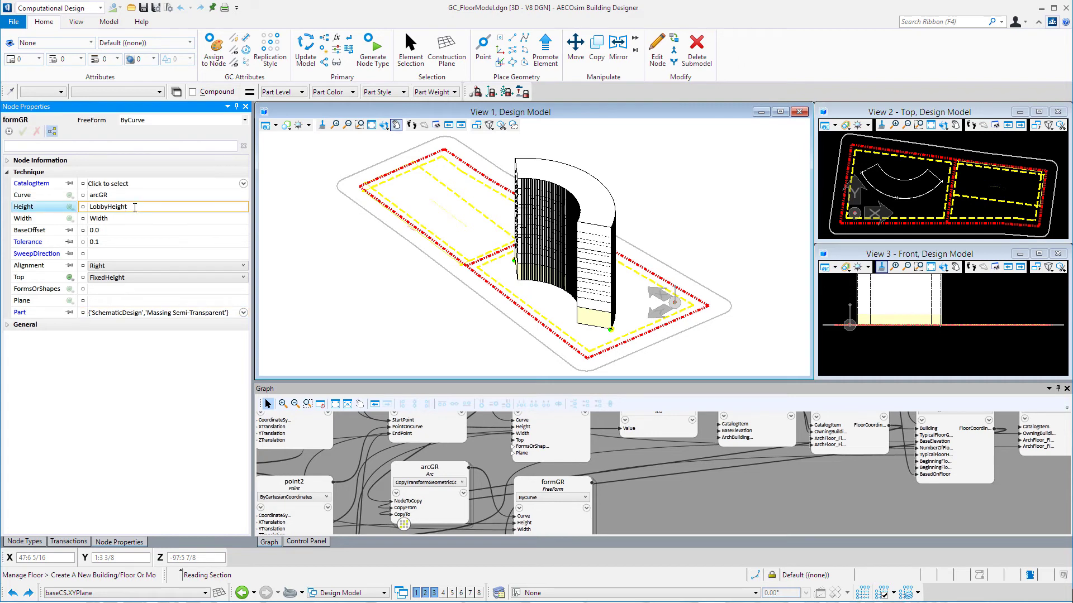
pyautogui.doubleClick(135, 208)
pyautogui.press('Delete')
pyautogui.write('Hei')
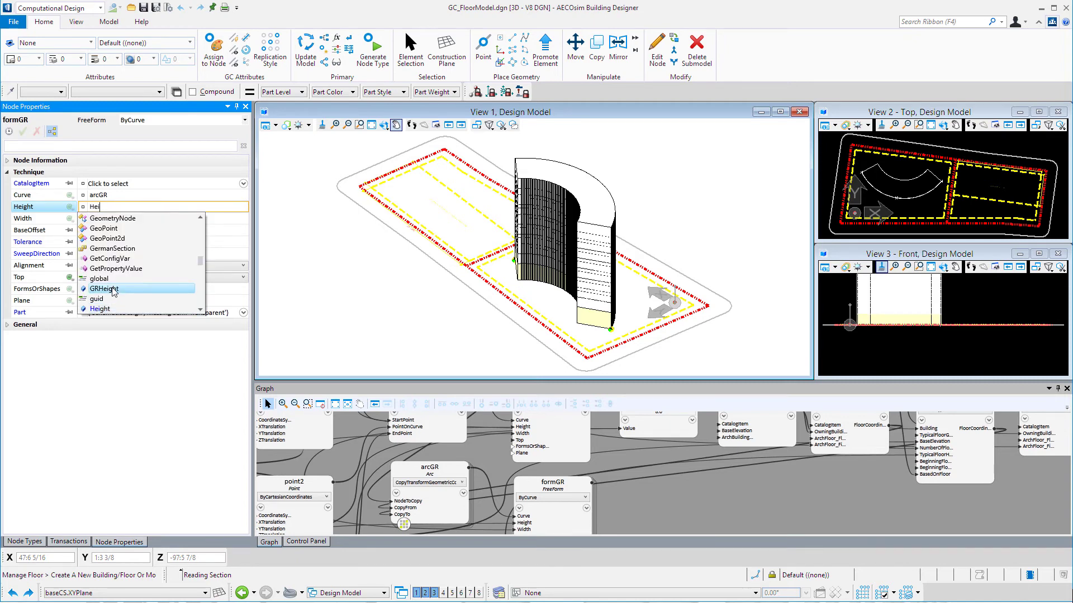
pyautogui.click(104, 289)
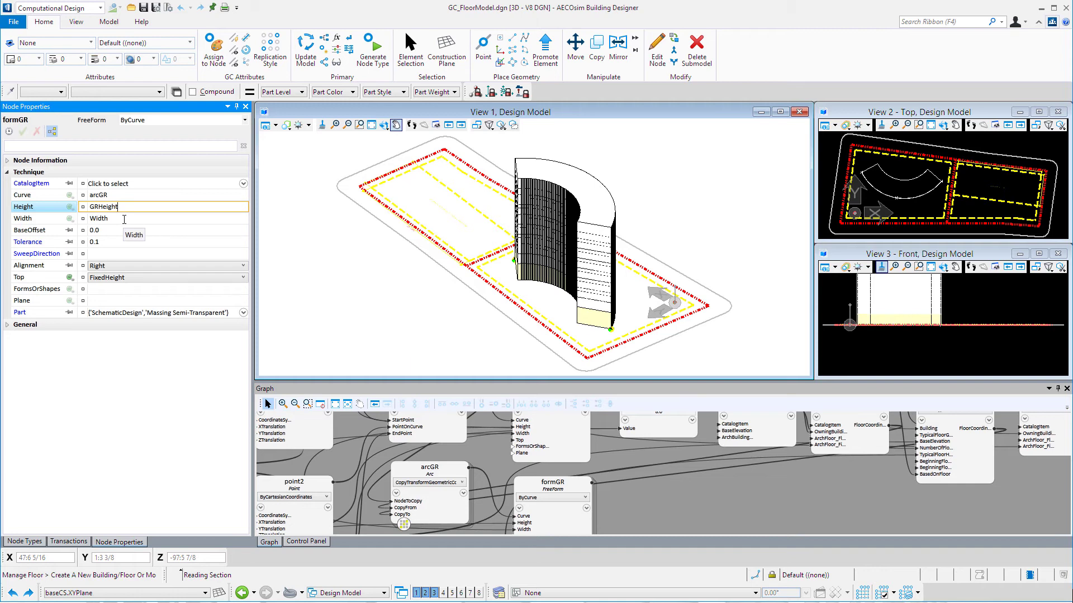
# - Record the addition of formGR as a new transaction
pyautogui.click(67, 540)
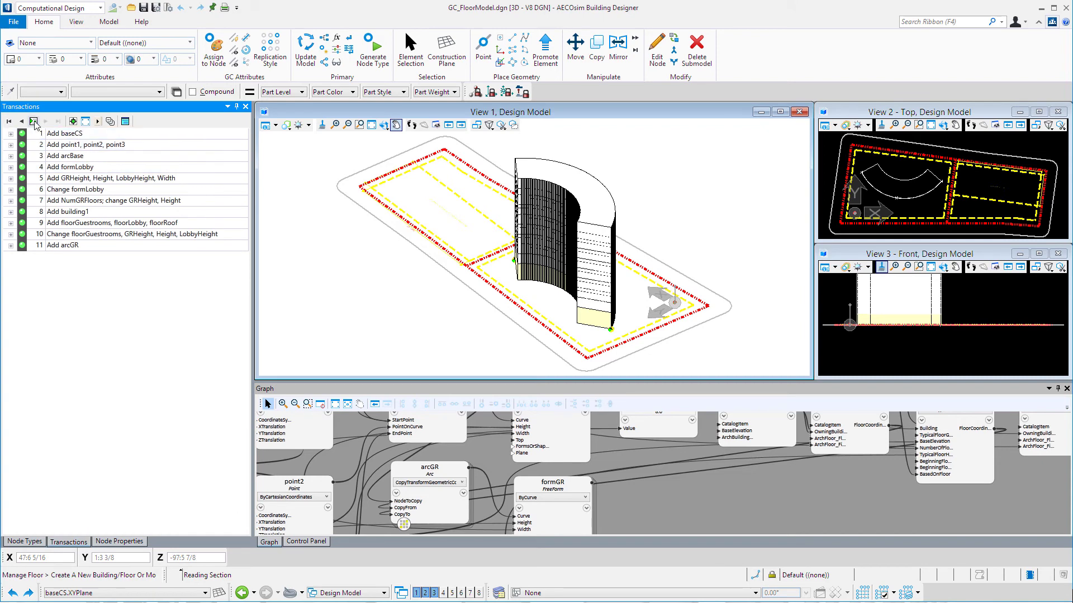
pyautogui.click(385, 125)
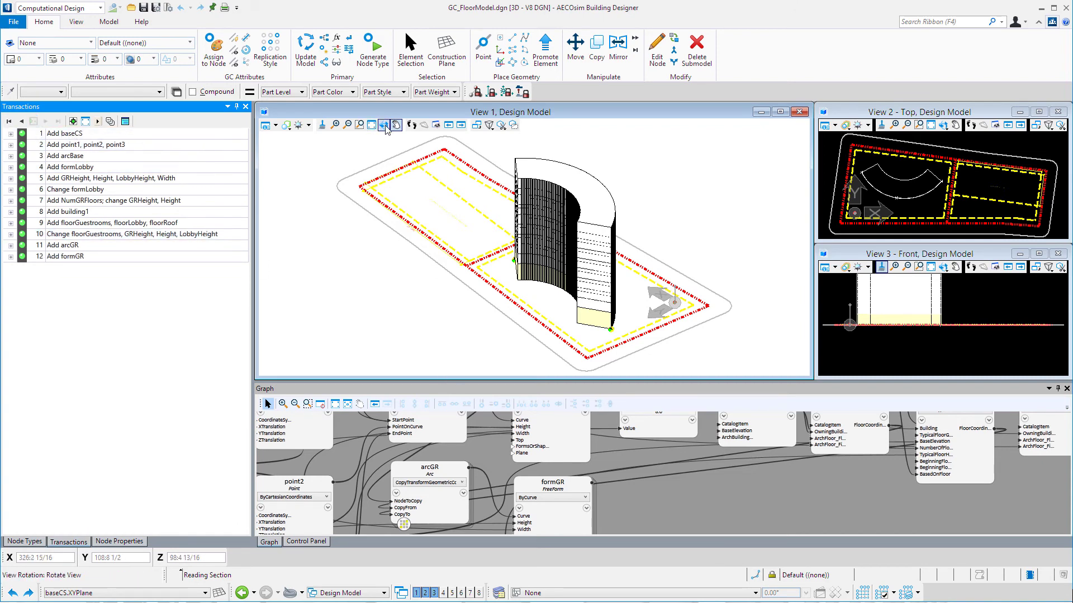